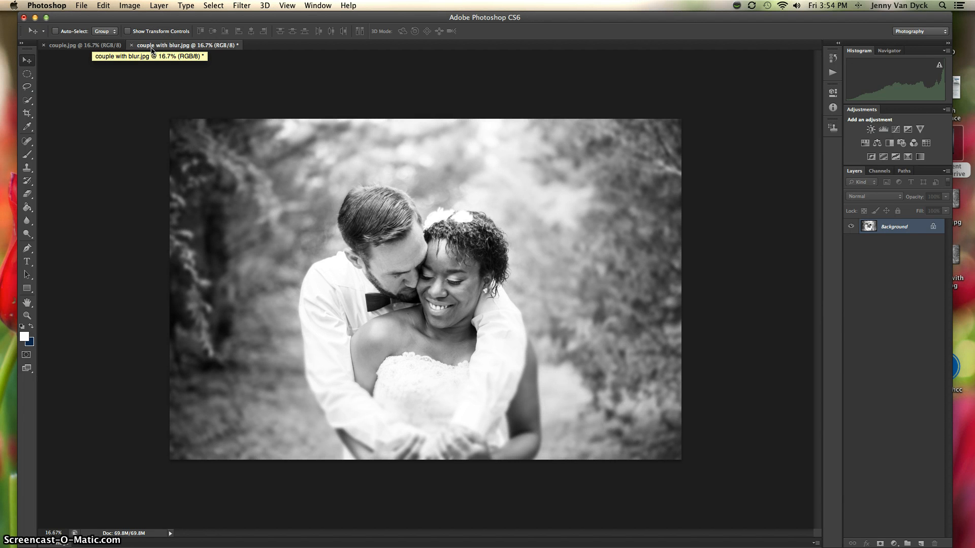
Switch to the unblurred couple.jpg document
left_click(86, 47)
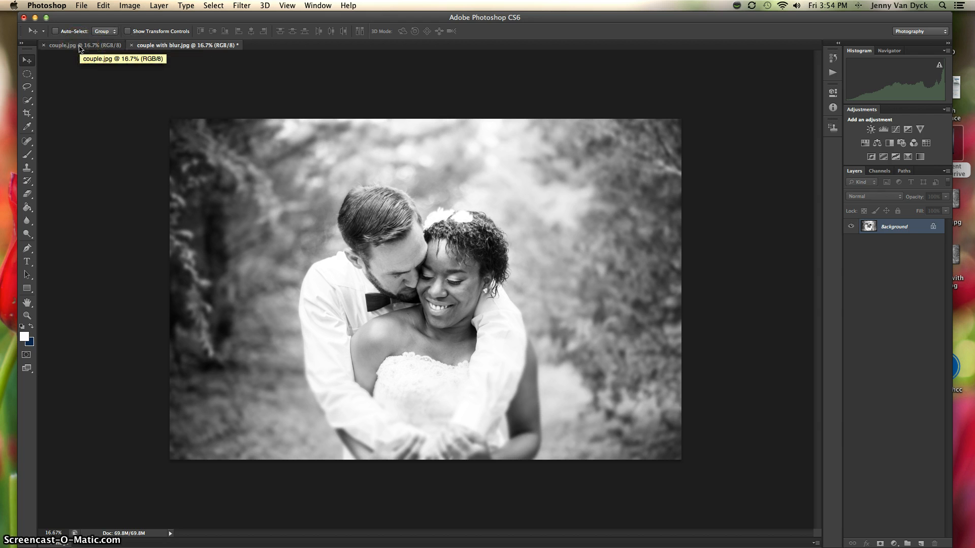
left_click(79, 48)
left_click(238, 103)
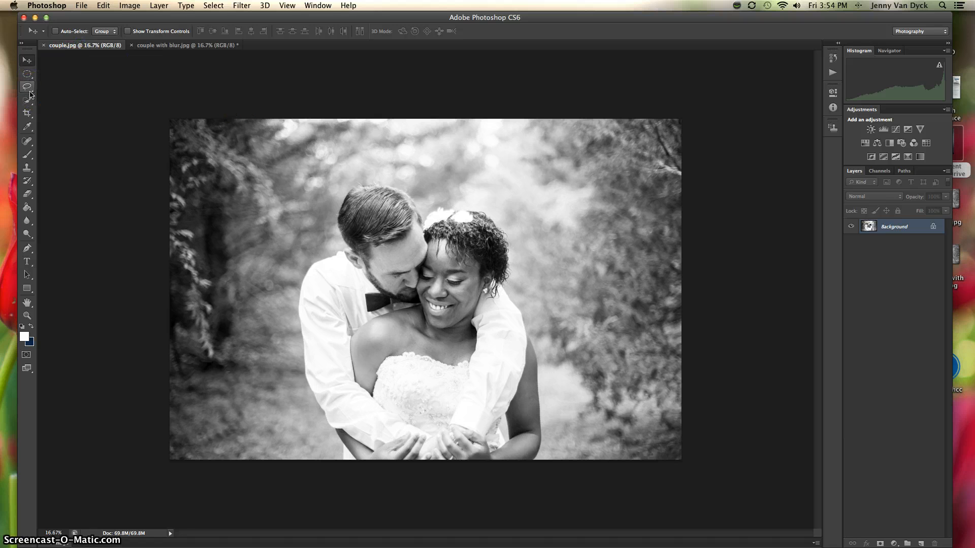
Draw an elliptical marquee selection about 12 in wide and 11 in high around the couple's heads and shoulders
left_click(26, 75)
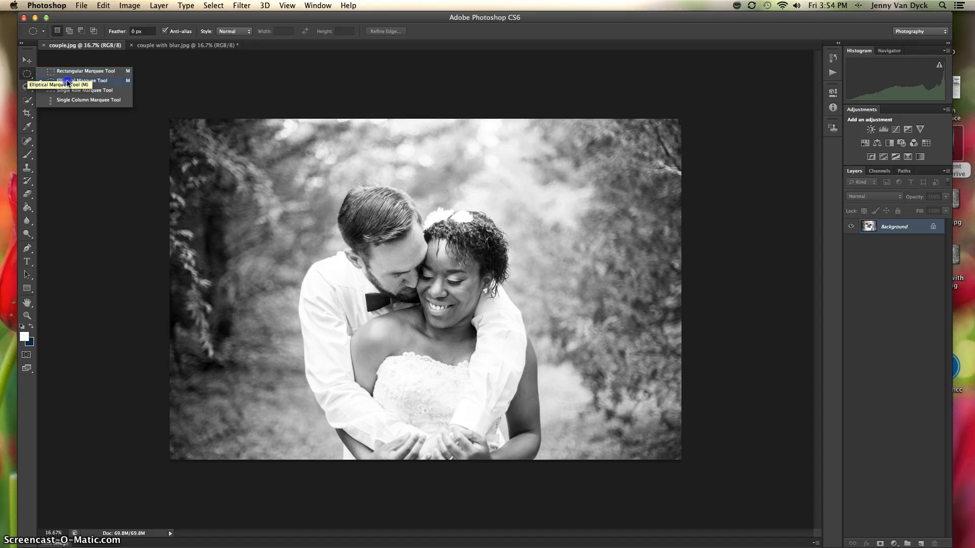
left_click(114, 81)
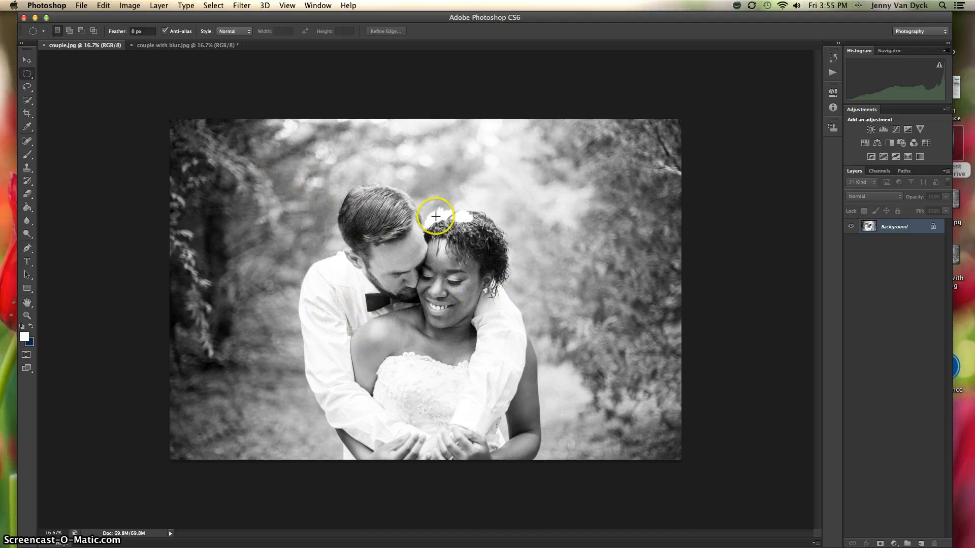
left_click_drag(285, 175, 532, 393)
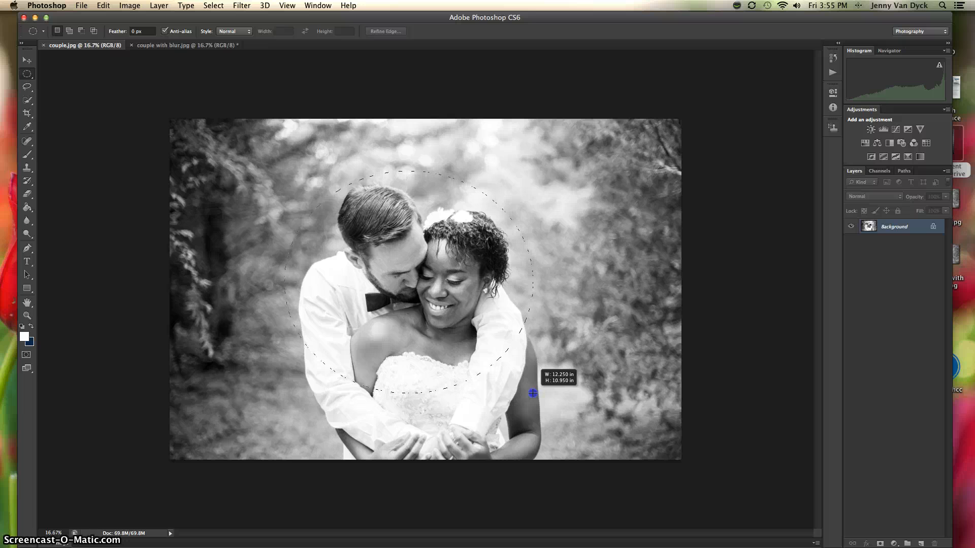
left_click_drag(532, 393, 536, 395)
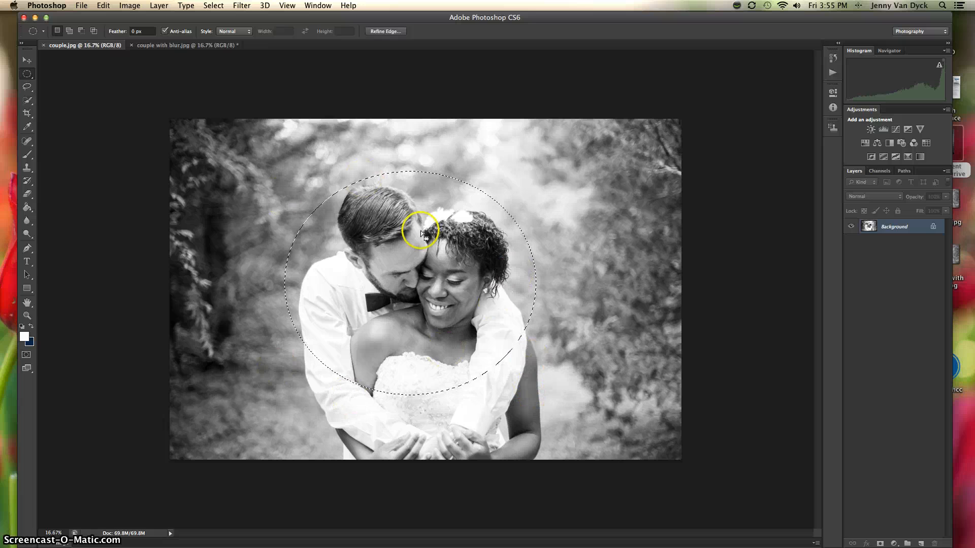
Feather the elliptical selection with a 150-pixel radius and invert it to select the surroundings
right_click(477, 192)
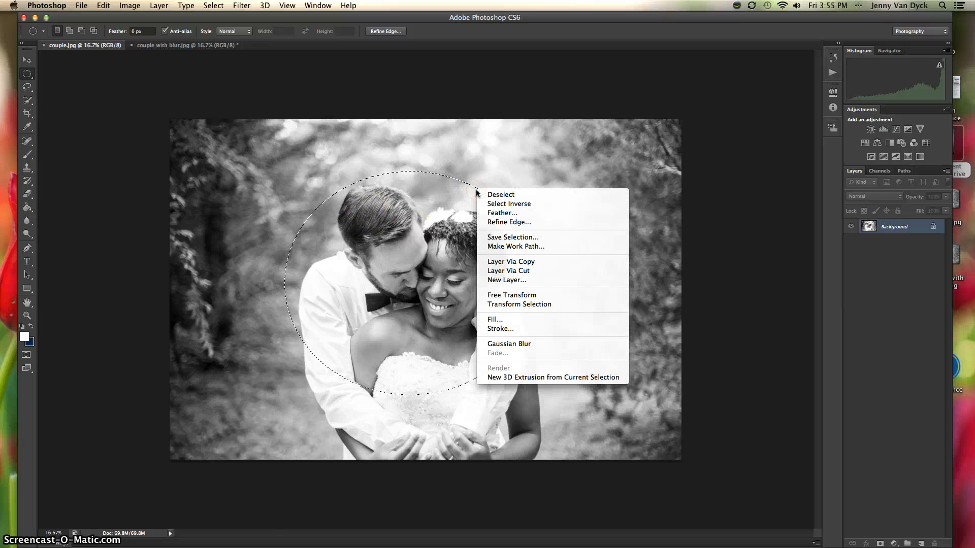
left_click(520, 217)
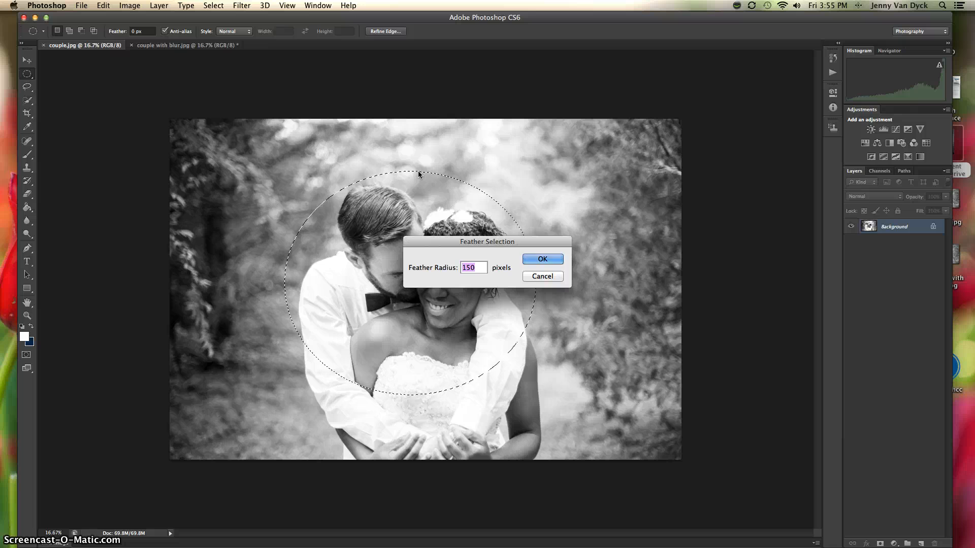
left_click(485, 268)
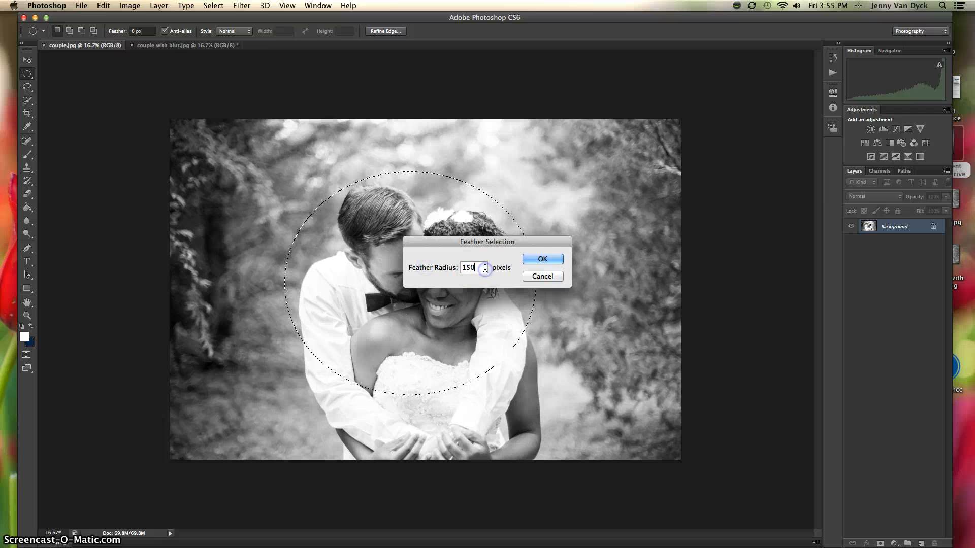
left_click(541, 261)
left_click(543, 259)
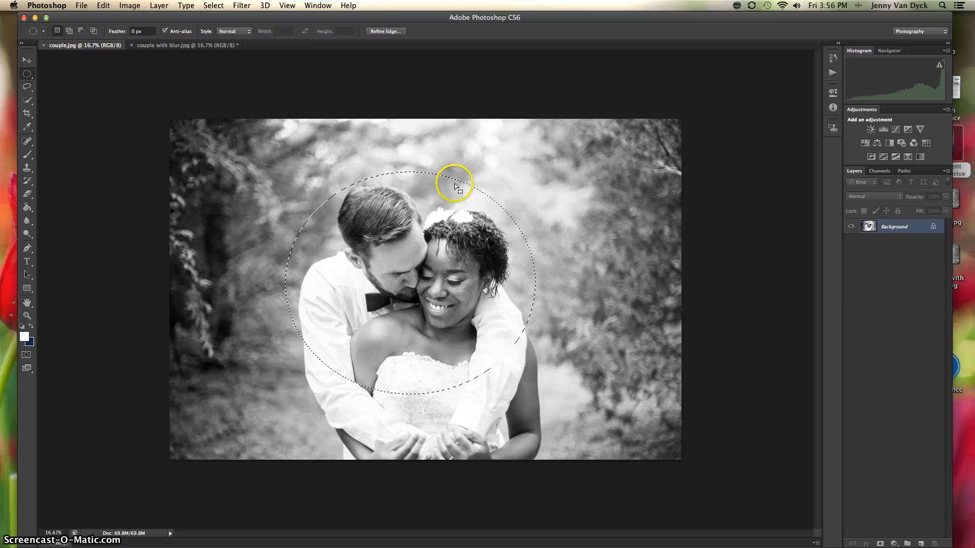
right_click(456, 185)
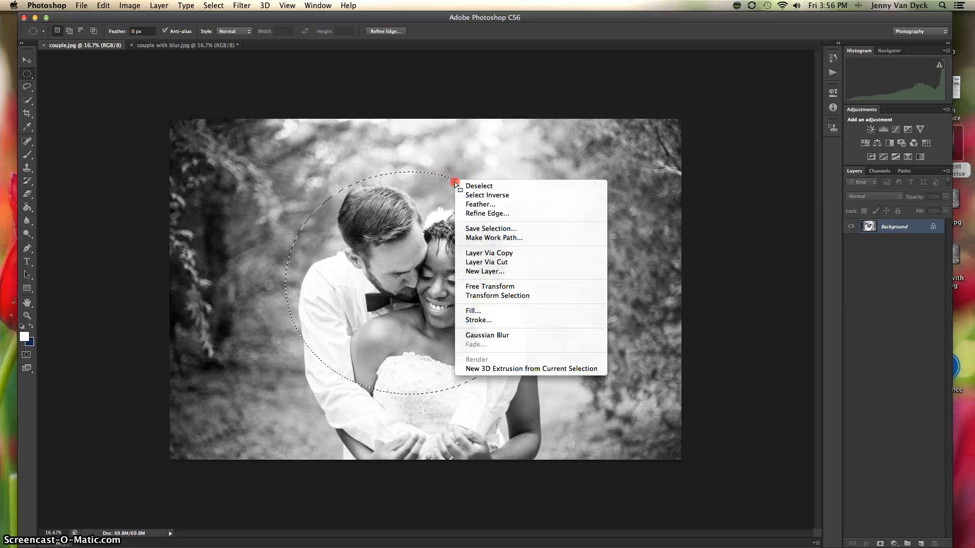
left_click(513, 197)
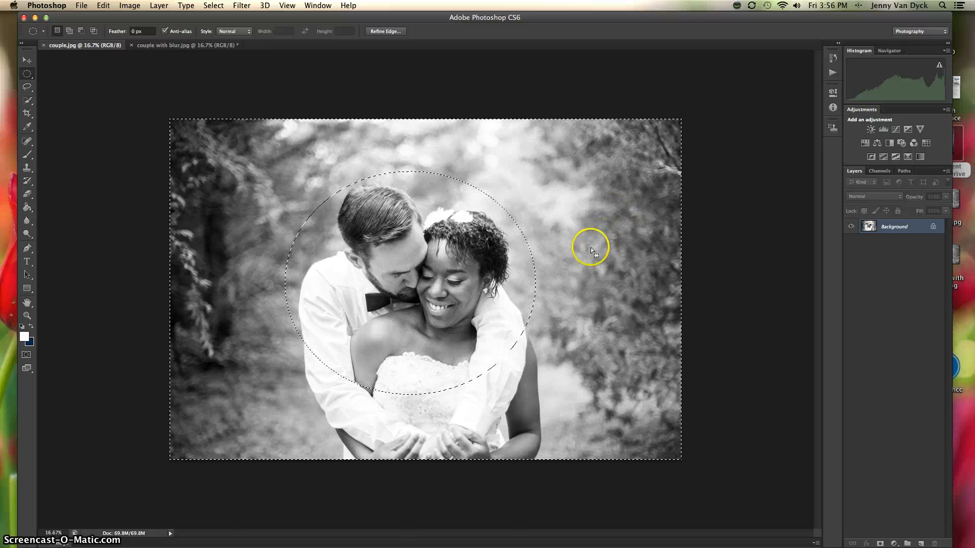
Apply a Gaussian Blur with a radius of 8.2 pixels to the area outside the ellipse and deselect
left_click(236, 6)
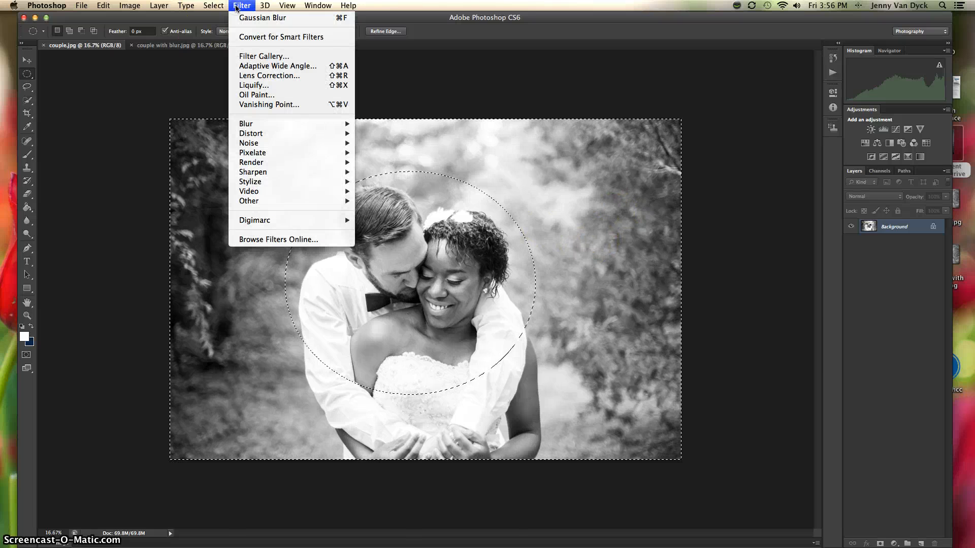
mouse_move(273, 125)
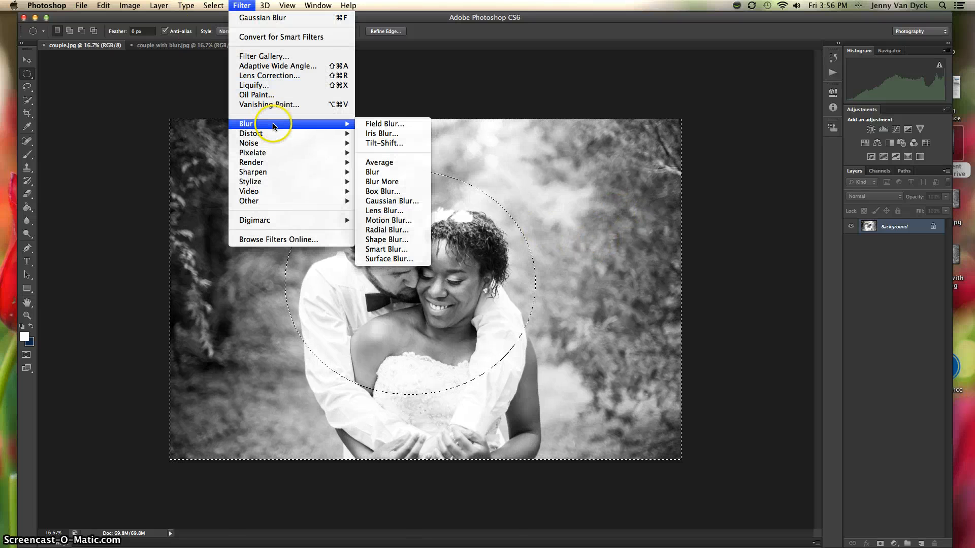
left_click(396, 202)
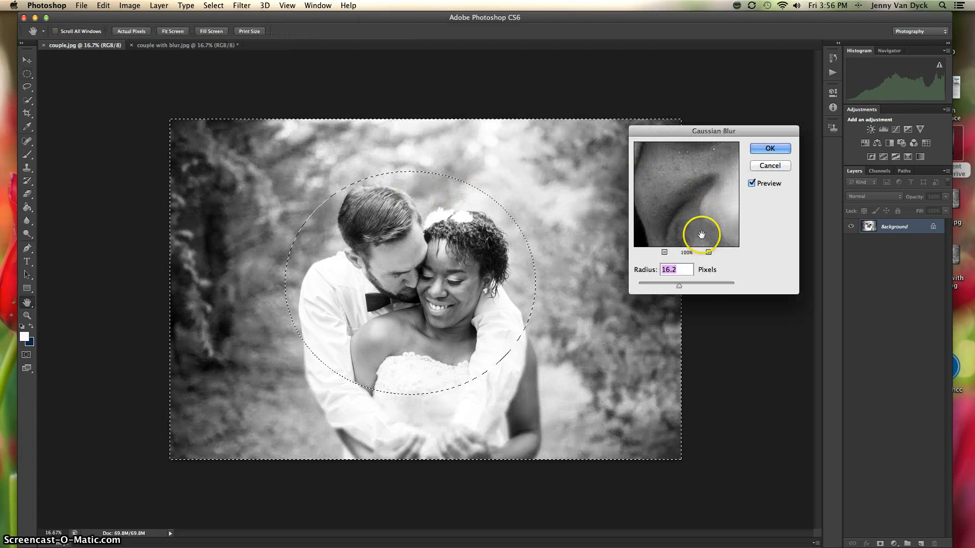
left_click_drag(676, 288, 655, 288)
left_click(674, 288)
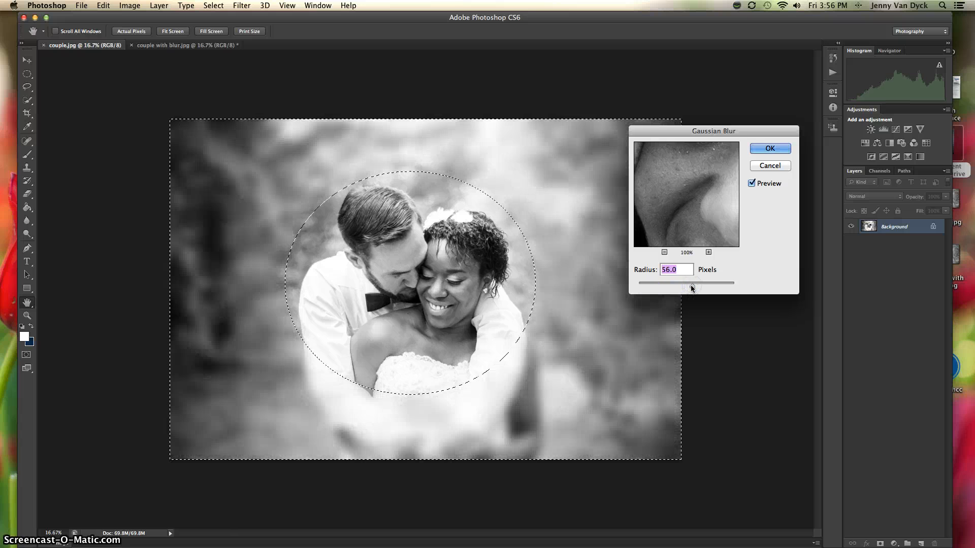
left_click_drag(693, 288, 673, 288)
left_click(686, 210)
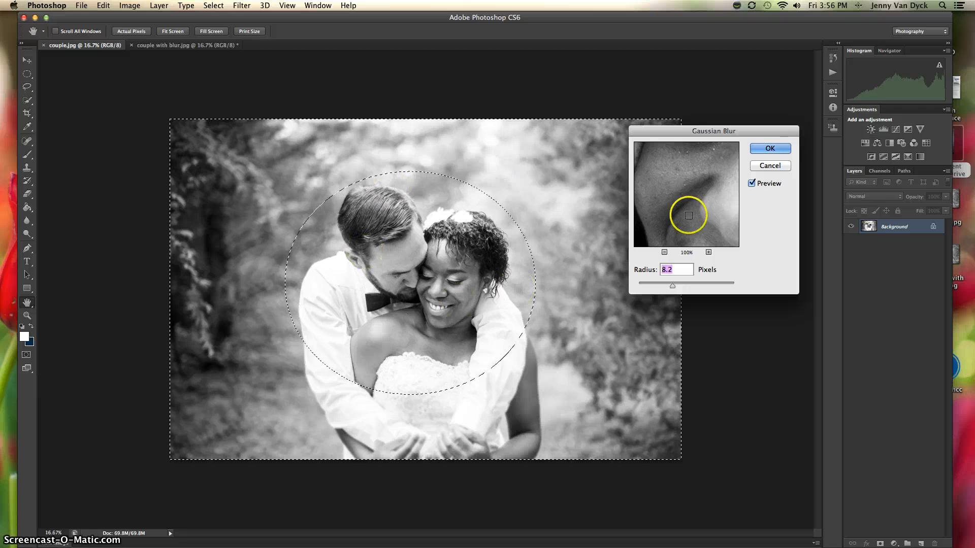
left_click(770, 149)
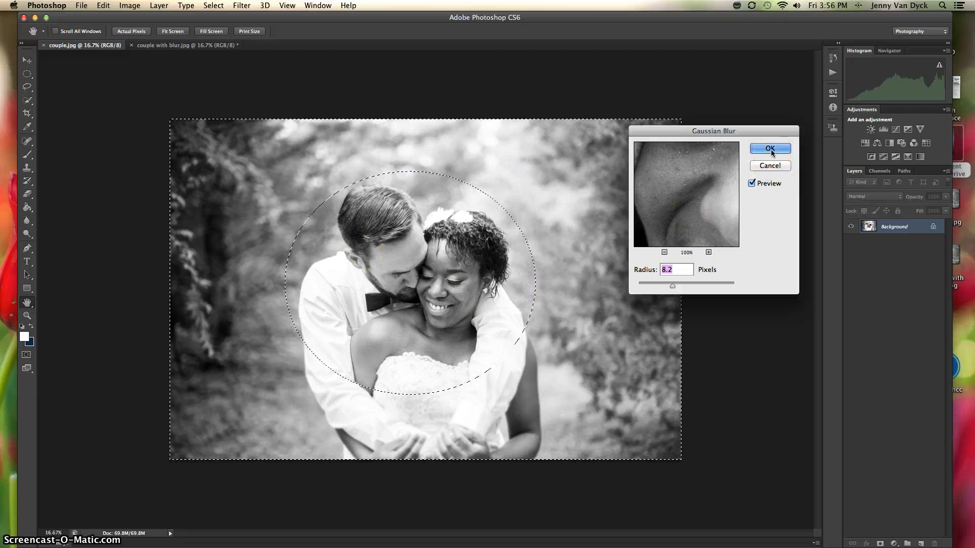
left_click(779, 150)
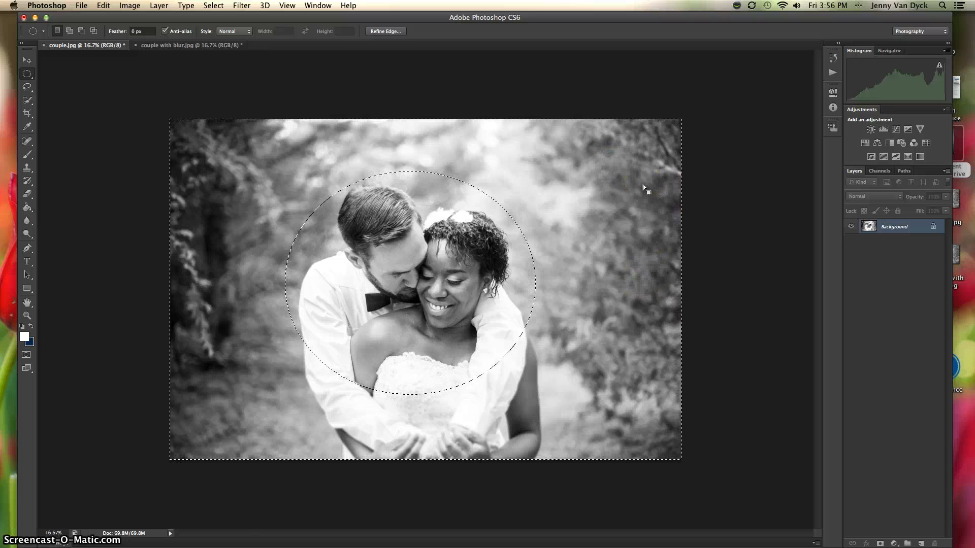
right_click(630, 187)
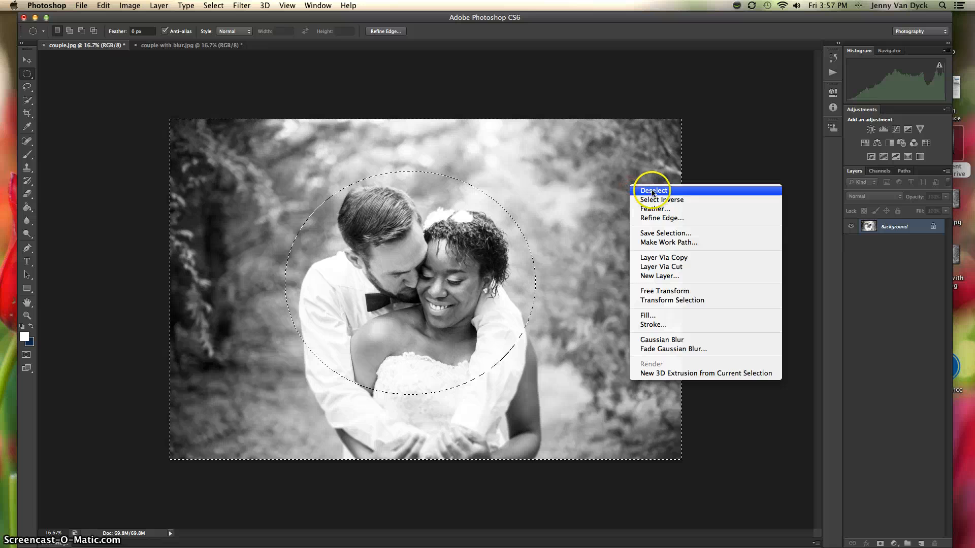
left_click(653, 191)
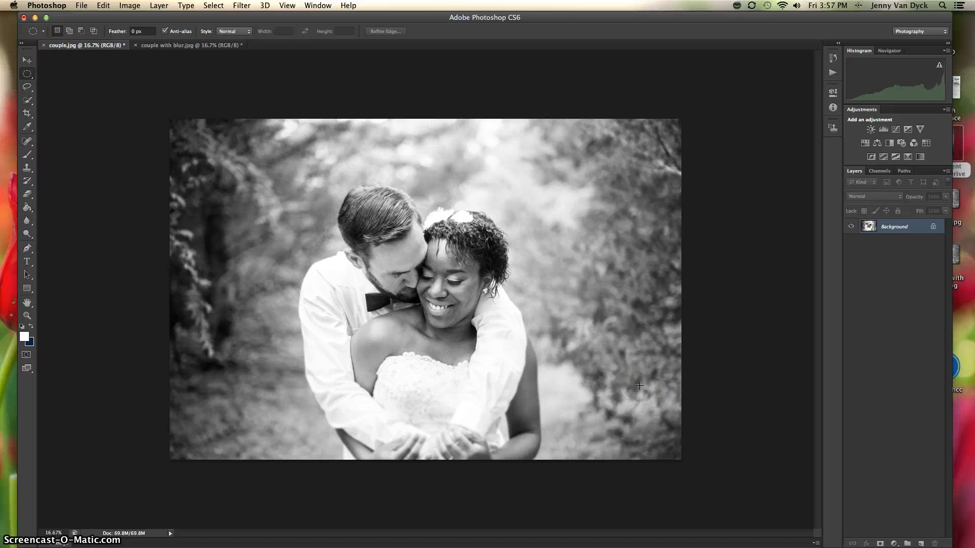
Undo the Gaussian Blur and the elliptical selection work to restore the original photo
key("alt+super+z")
key("alt+super+z")
key("alt+super+z")
key("alt+super+z")
Draw a rectangular marquee selection across the photo's full width, from the man's hair down to the bride's upper dress
left_click_drag(28, 78, 66, 80)
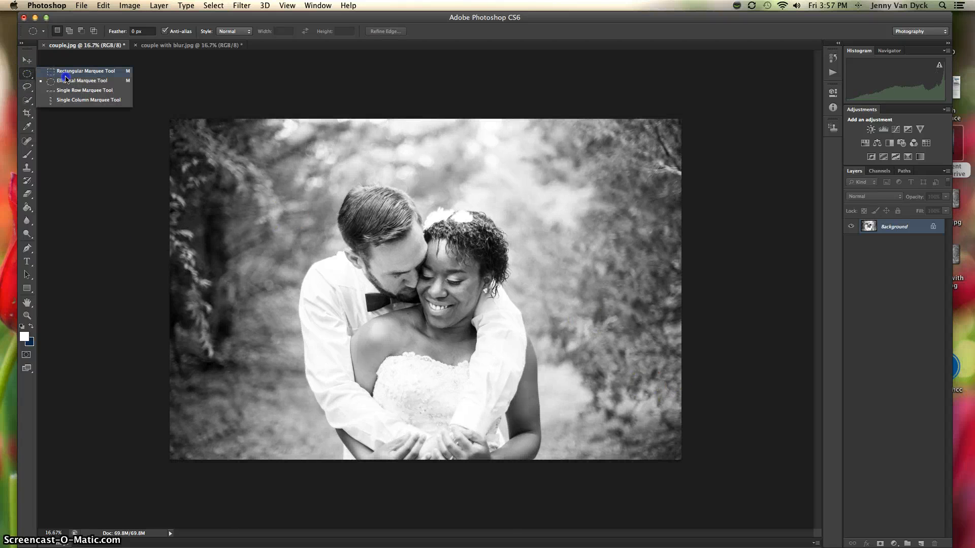
left_click(73, 74)
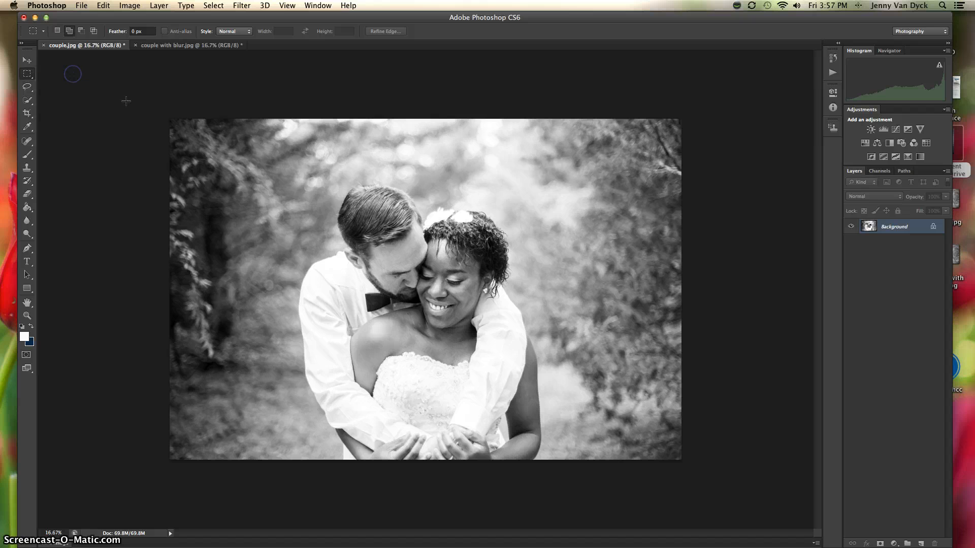
left_click_drag(170, 187, 680, 370)
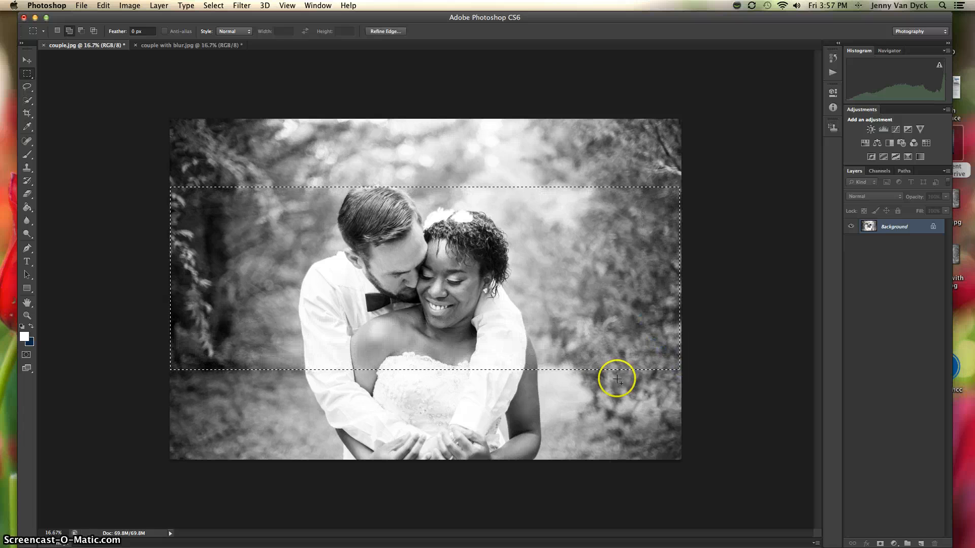
Feather the rectangular selection with a 150-pixel radius and invert it to select the bands above and below
right_click(582, 349)
left_click(609, 371)
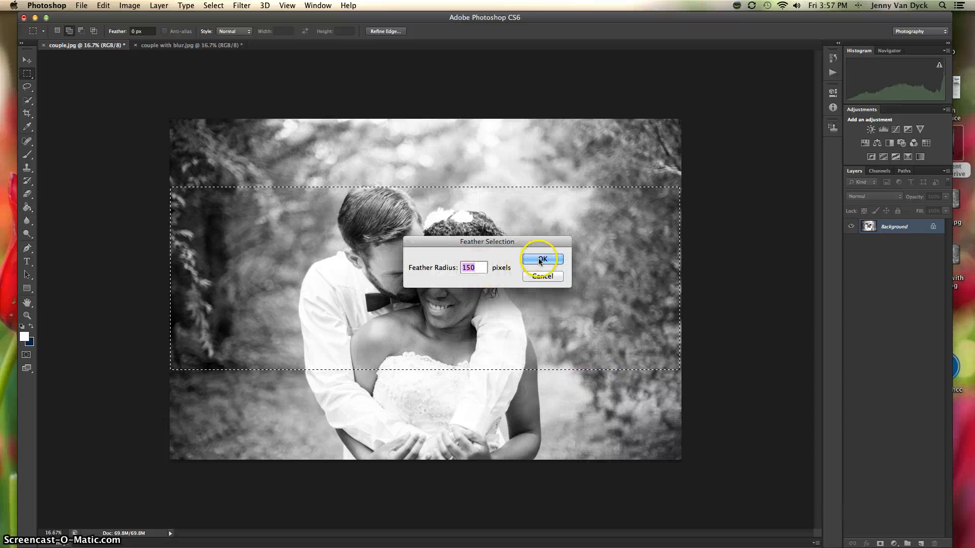
left_click(542, 260)
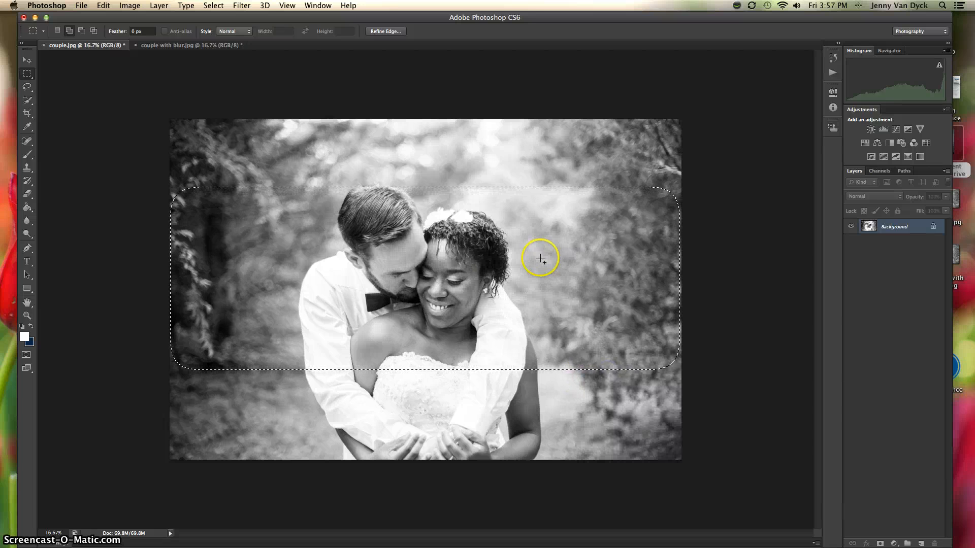
right_click(563, 381)
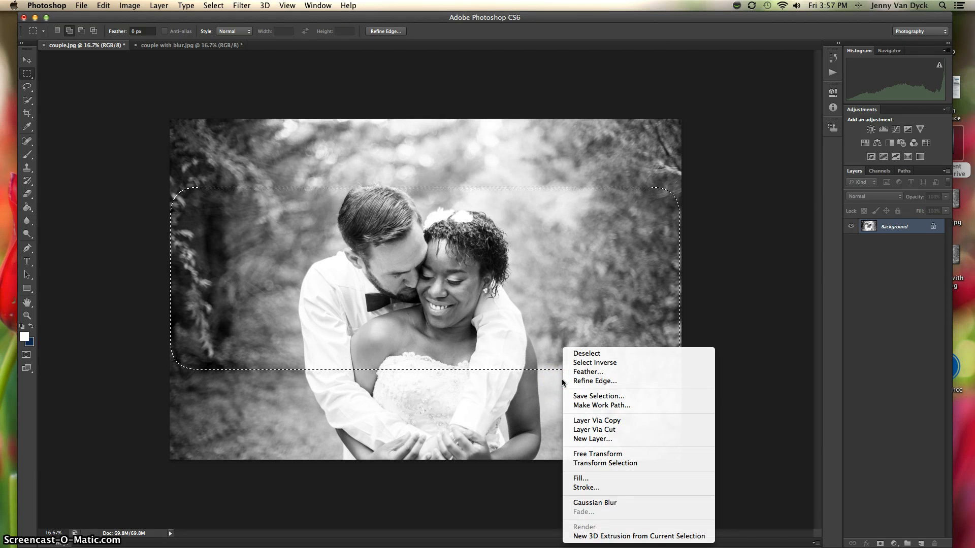
left_click(594, 364)
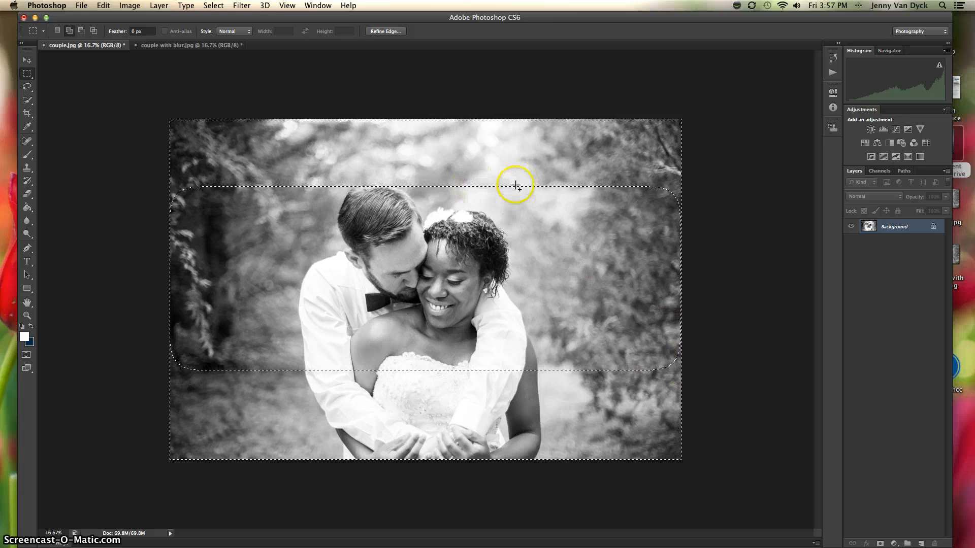
Apply a Gaussian Blur with a radius of 16.2 pixels to the area outside the rectangle and deselect
left_click(241, 5)
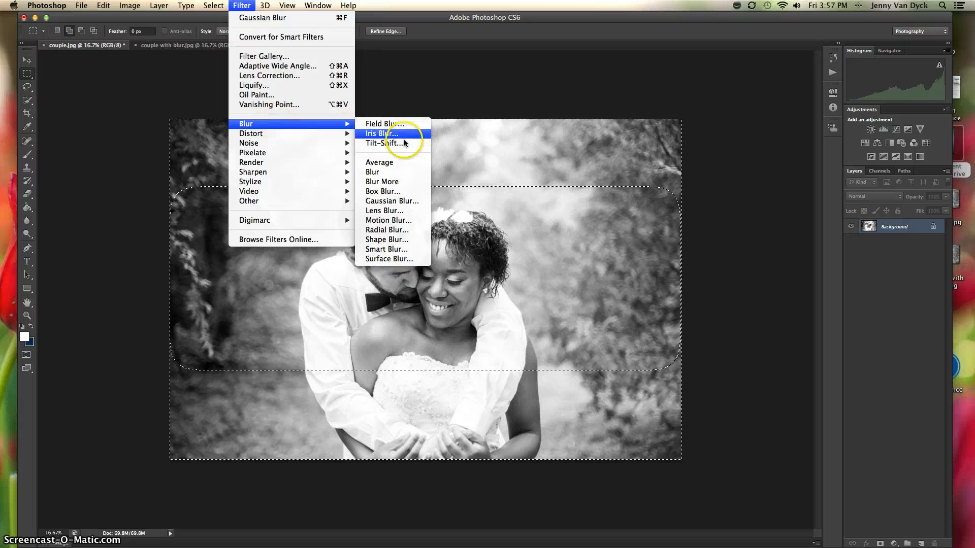
left_click(400, 201)
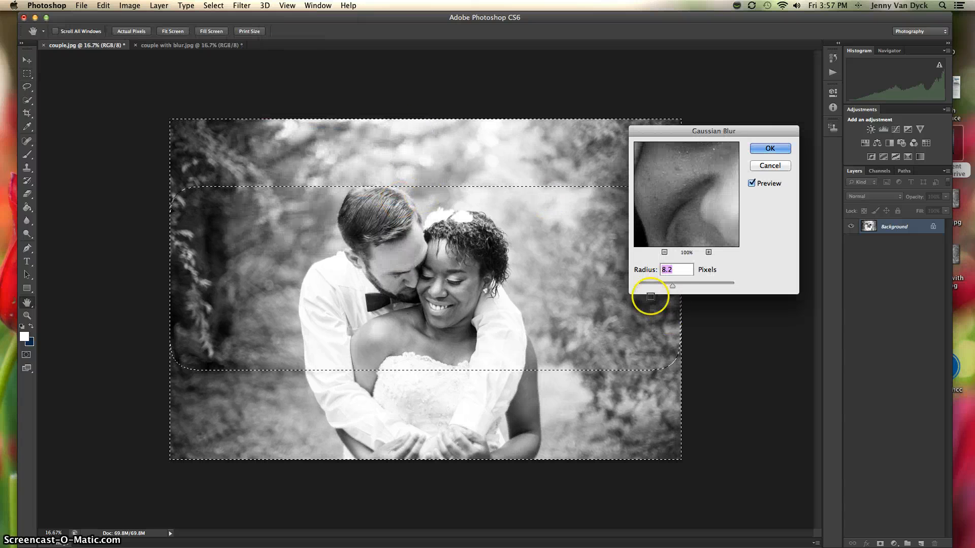
left_click_drag(649, 289, 678, 286)
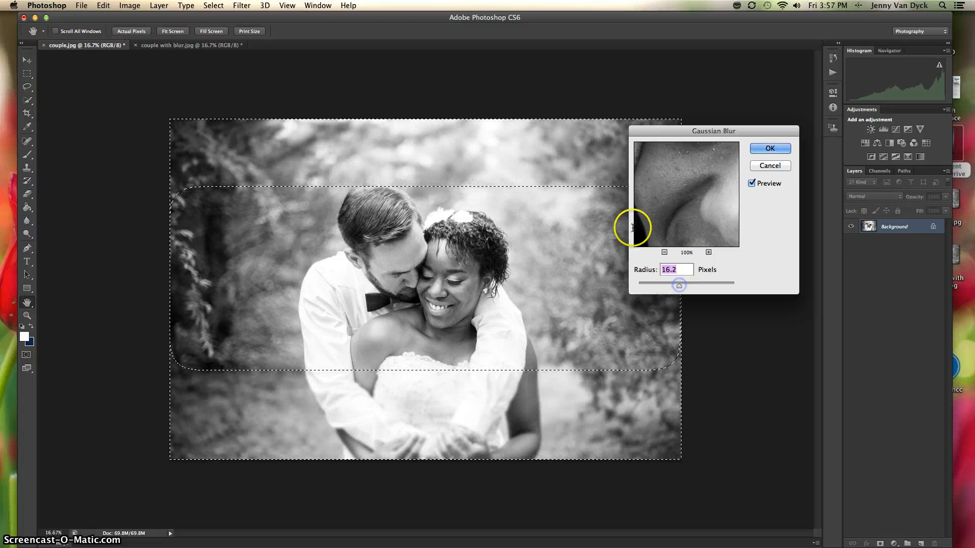
left_click(769, 149)
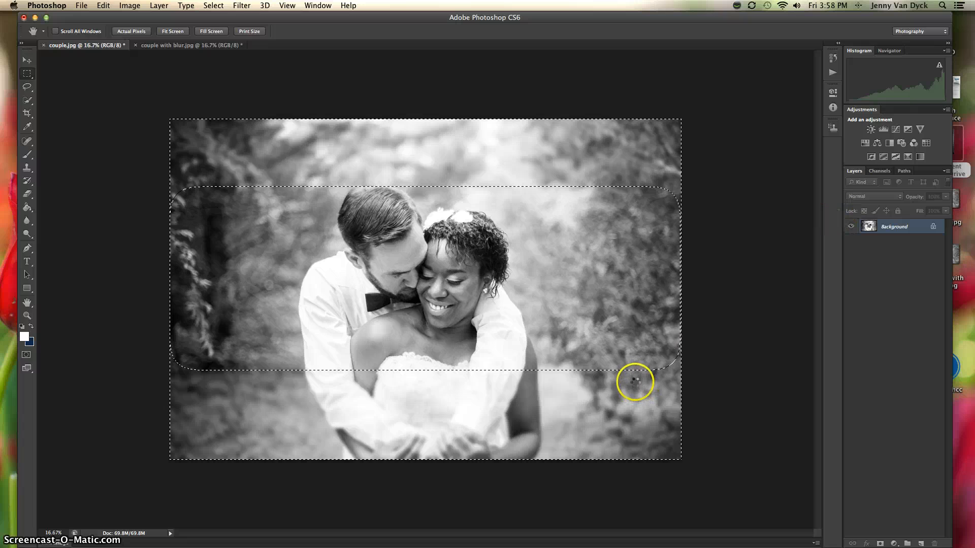
key("m")
left_click(634, 382)
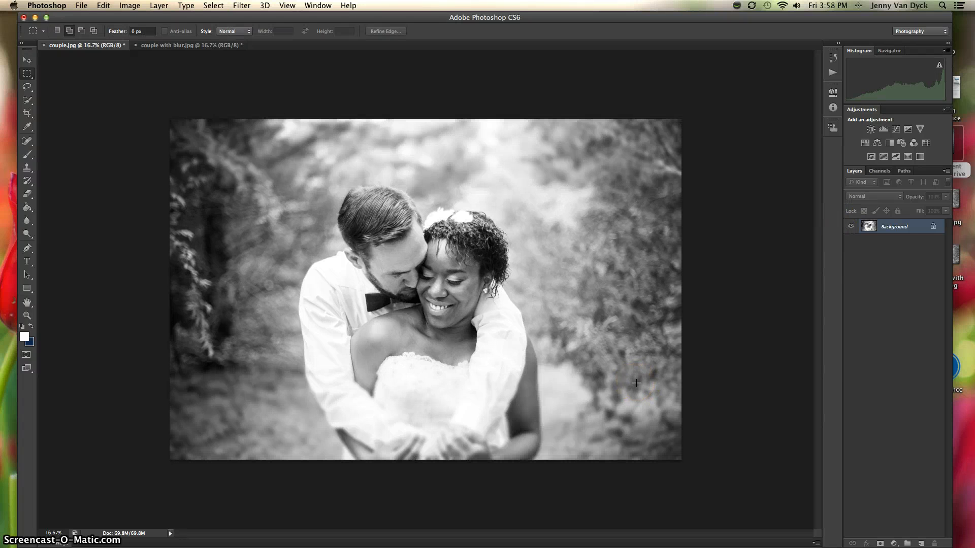